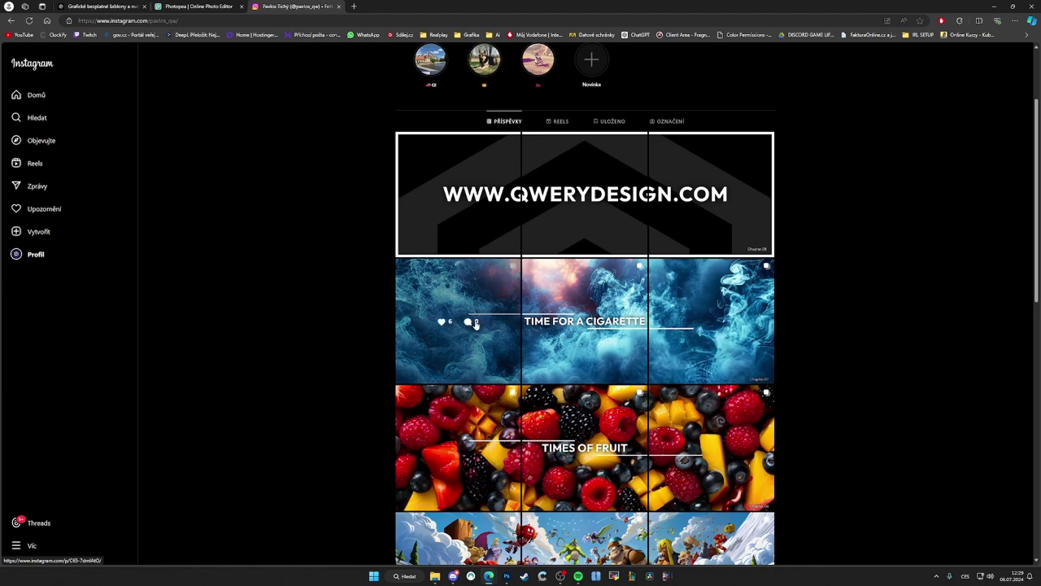
# Step: Switch to Photopea and toggle the Content layer's visibility to examine the three post squares beneath it
pyautogui.hotkey('ctrl', 'shift', 'Tab')
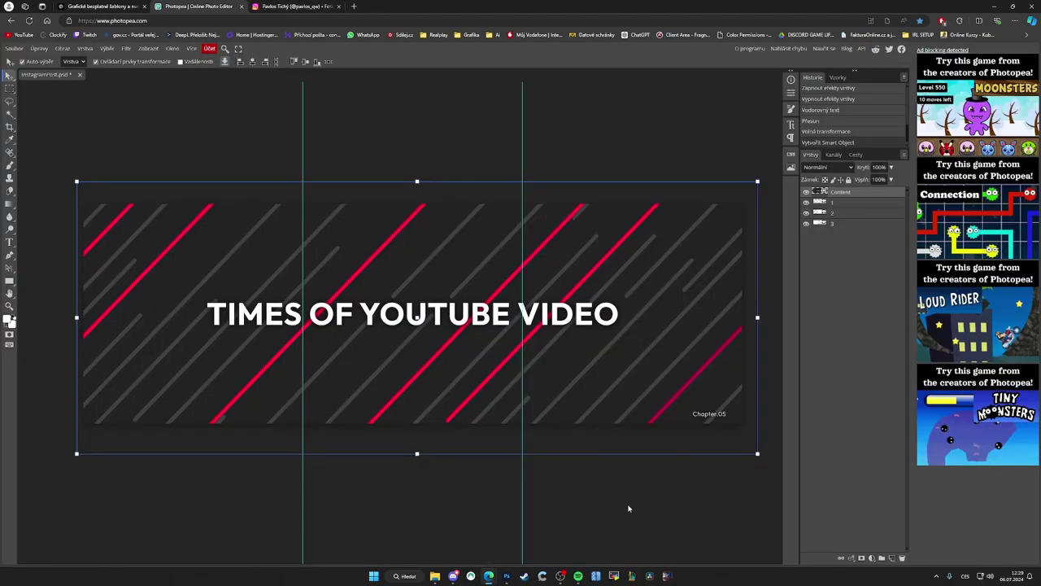
pyautogui.click(628, 509)
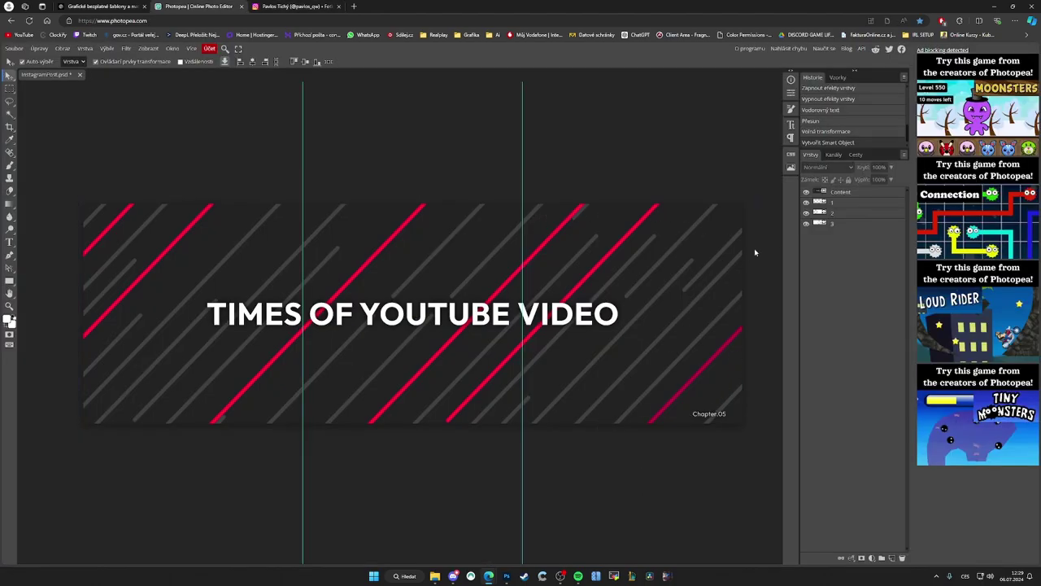
pyautogui.click(806, 202)
pyautogui.click(808, 205)
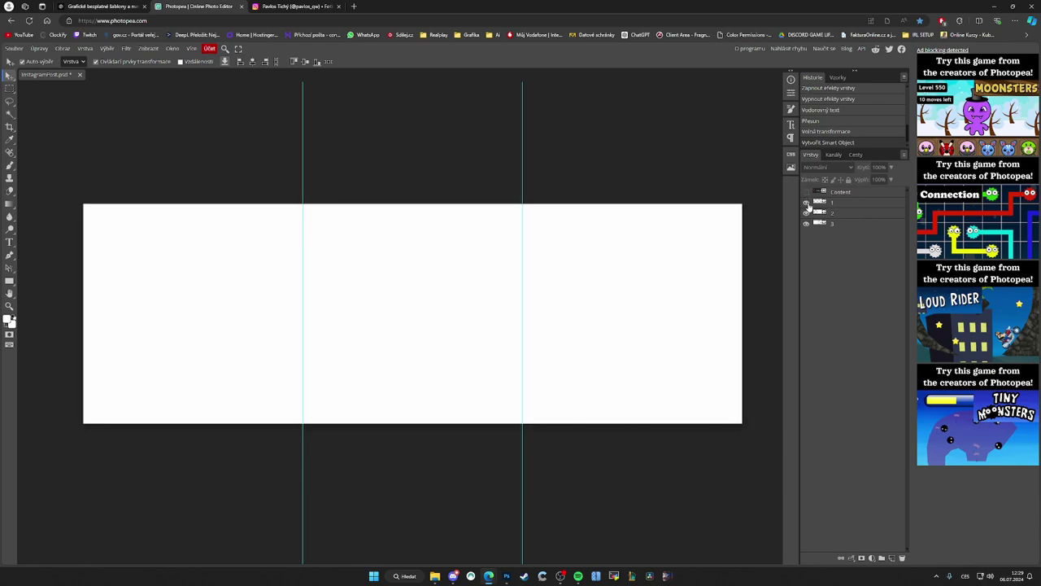
pyautogui.click(808, 207)
pyautogui.click(808, 207)
pyautogui.click(808, 207)
pyautogui.click(886, 198)
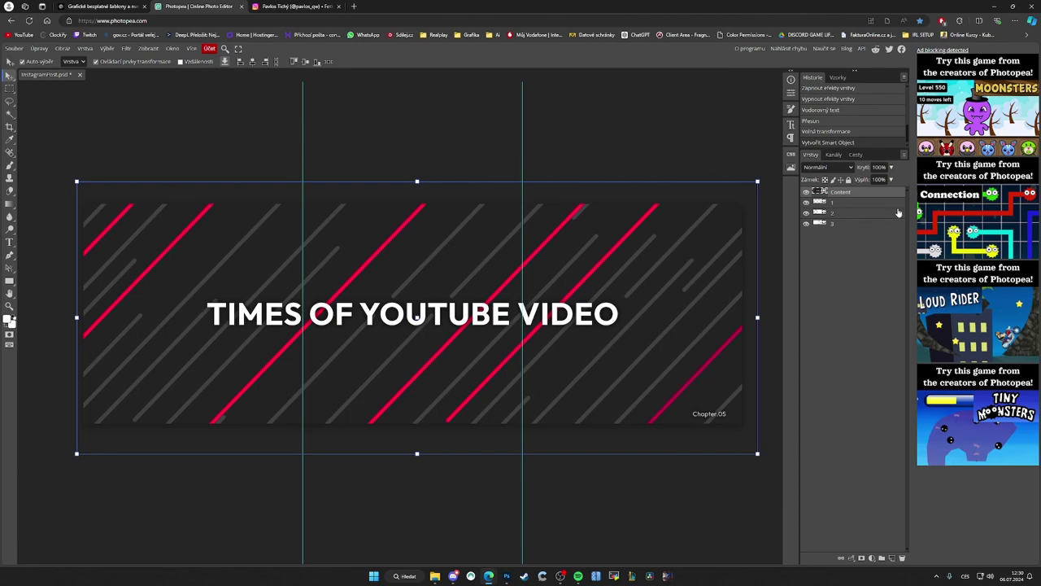
pyautogui.rightClick(875, 197)
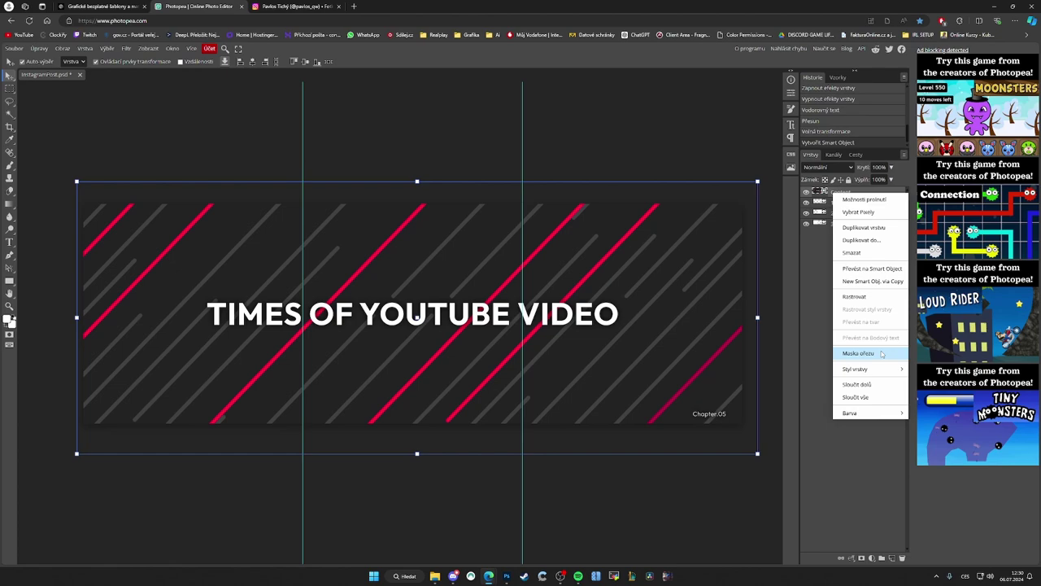
pyautogui.click(882, 354)
pyautogui.click(701, 150)
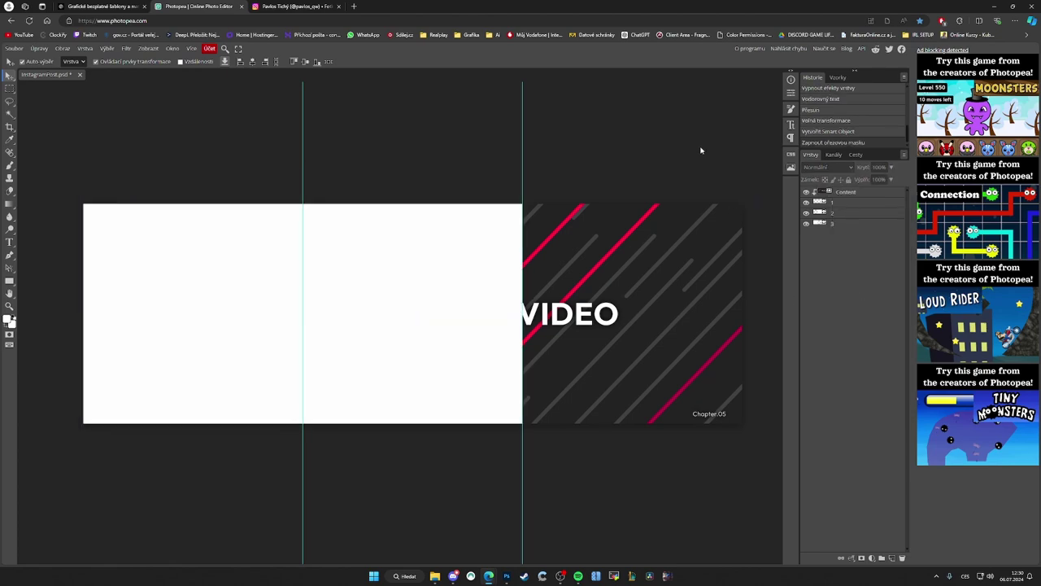
pyautogui.click(868, 198)
pyautogui.rightClick(868, 198)
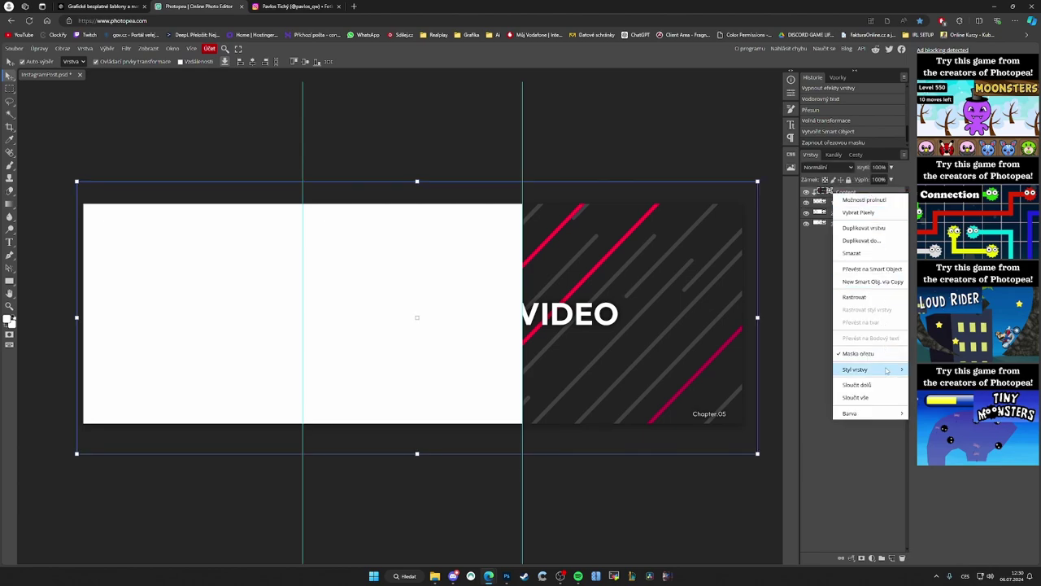
pyautogui.click(858, 353)
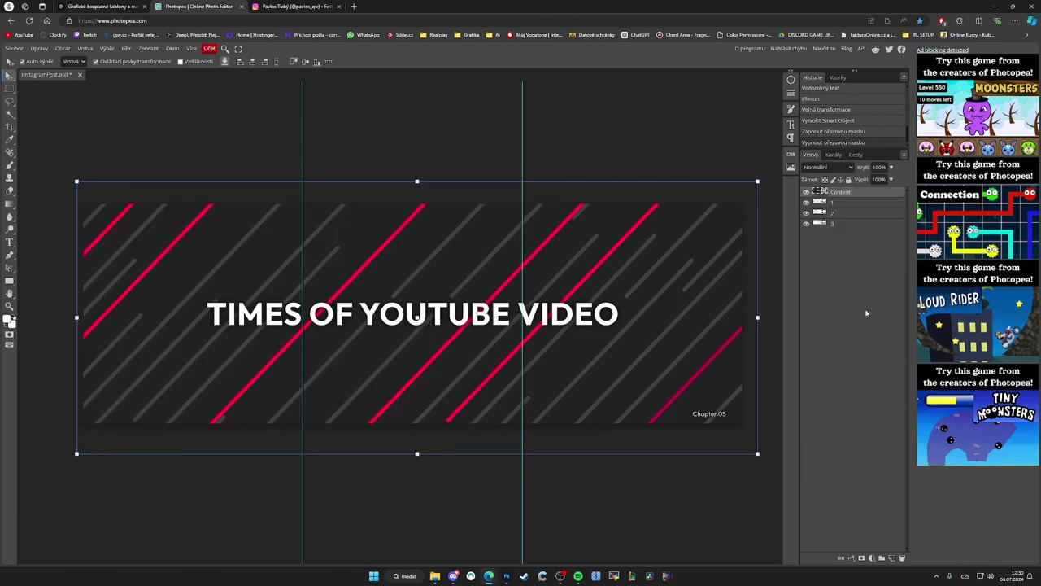
# Step: Clip the Content layer to layer 1 with a clipping mask
pyautogui.rightClick(843, 192)
pyautogui.click(876, 351)
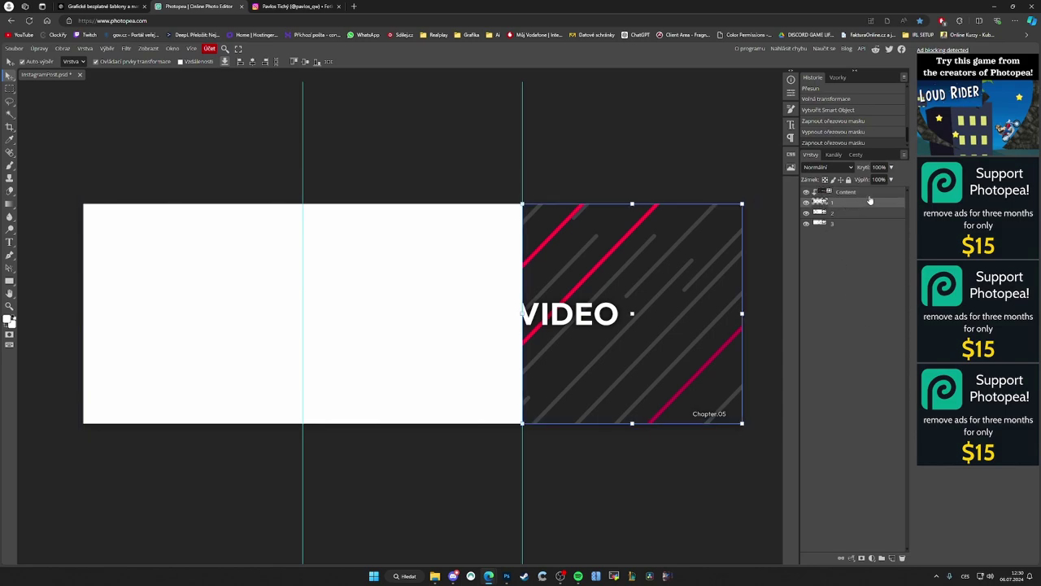
# Step: Export the Content layer together with layer 1 as a PNG at 1x scale and open the downloaded image
pyautogui.press('ctrl')
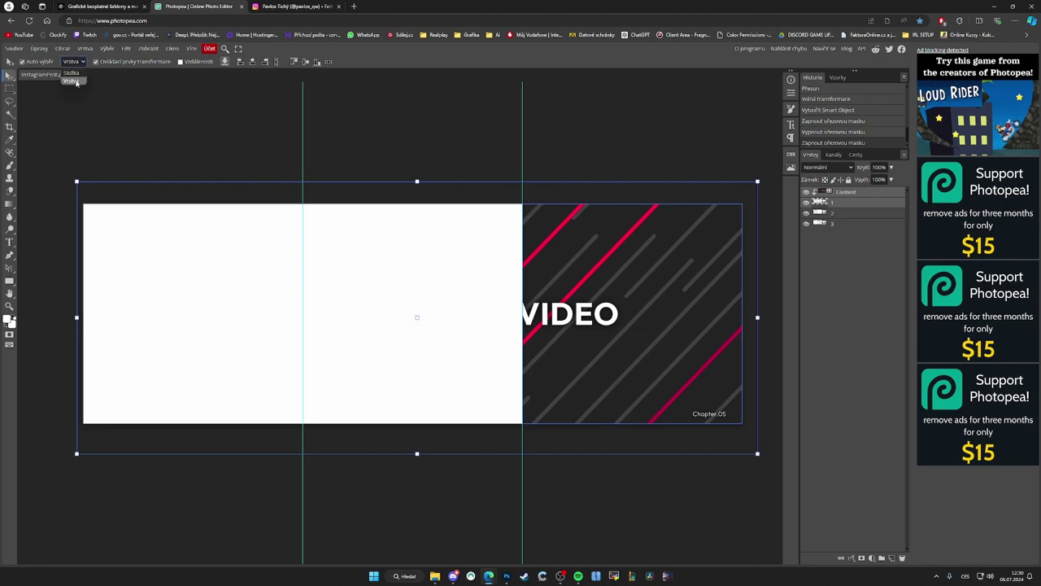
pyautogui.click(224, 63)
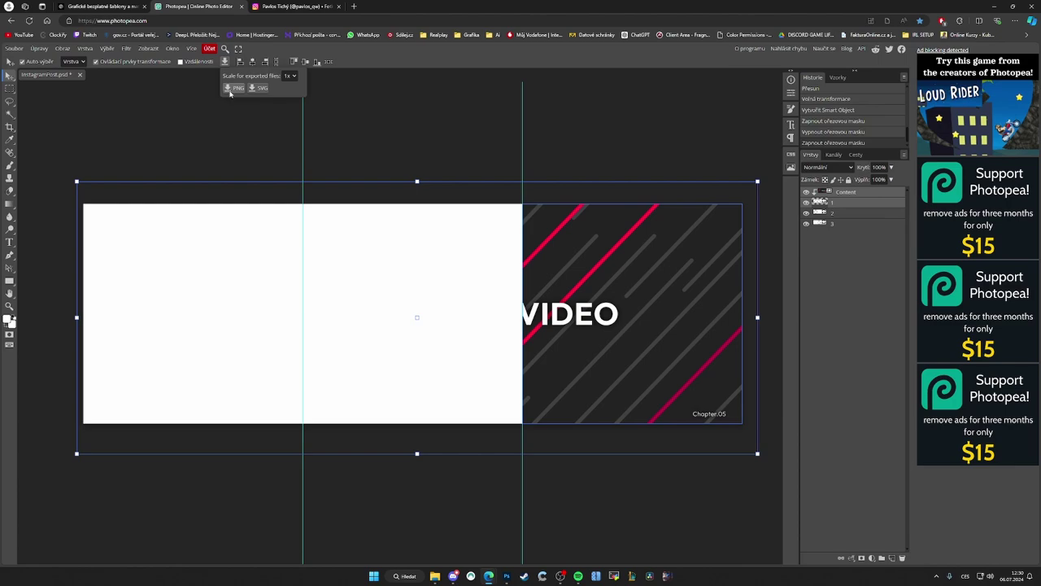
pyautogui.click(231, 89)
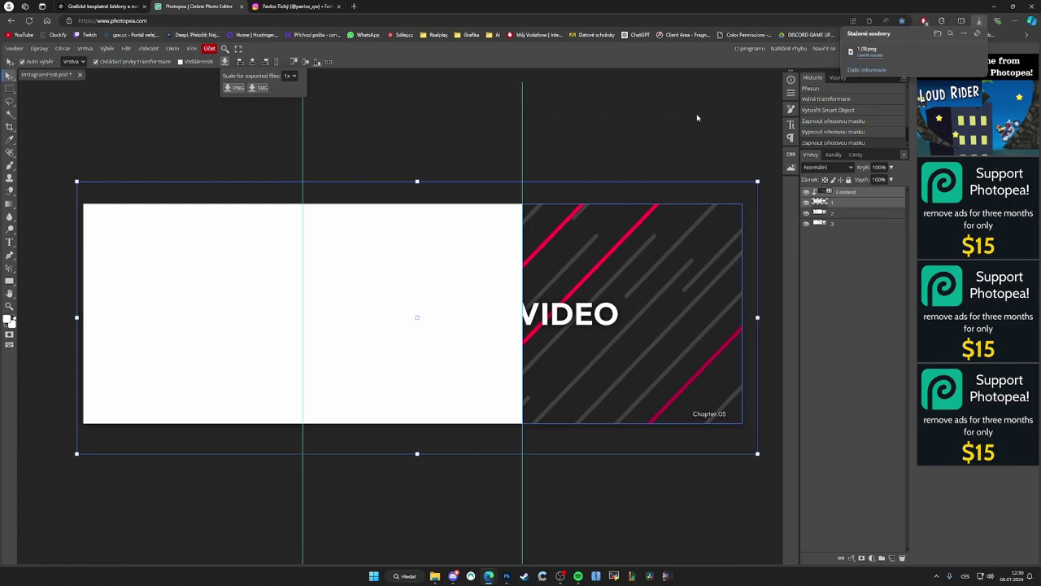
pyautogui.click(868, 50)
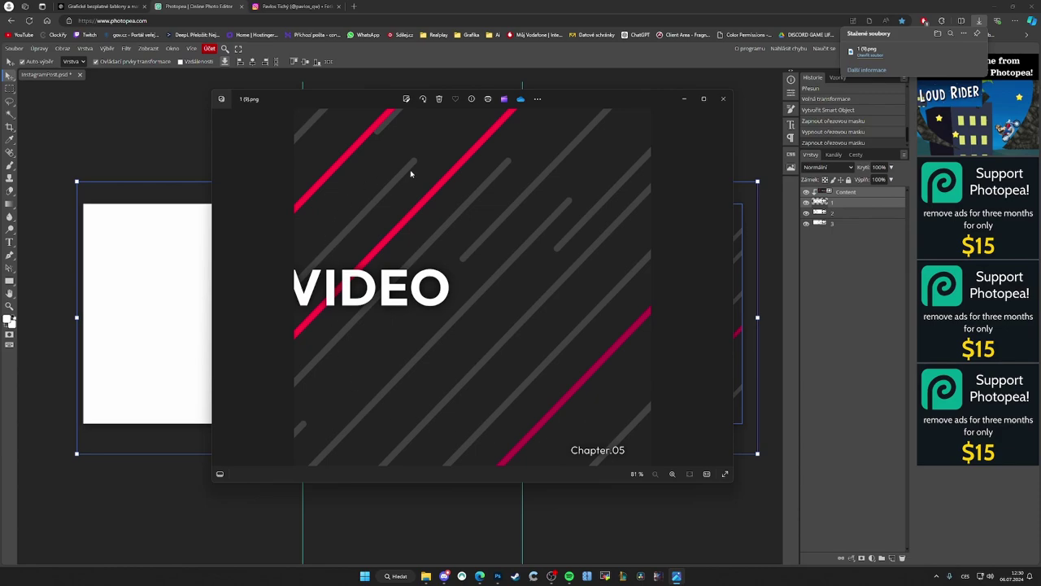
# Step: Release the Content layer's clipping mask, move the layer directly above layer 2, and clip it to layer 2
pyautogui.rightClick(831, 194)
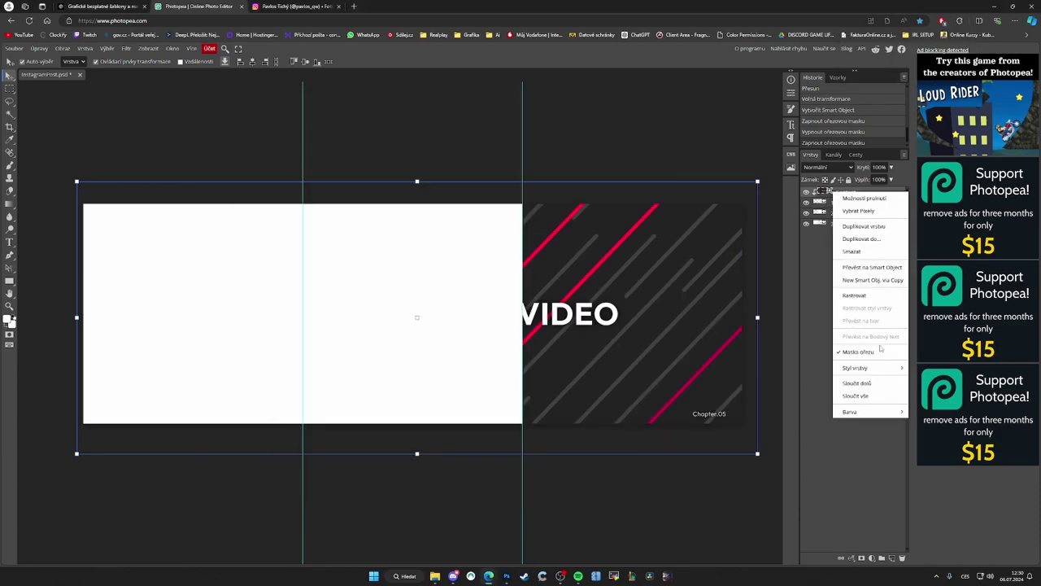
pyautogui.click(847, 352)
pyautogui.moveTo(822, 193); pyautogui.dragTo(821, 205)
pyautogui.rightClick(864, 207)
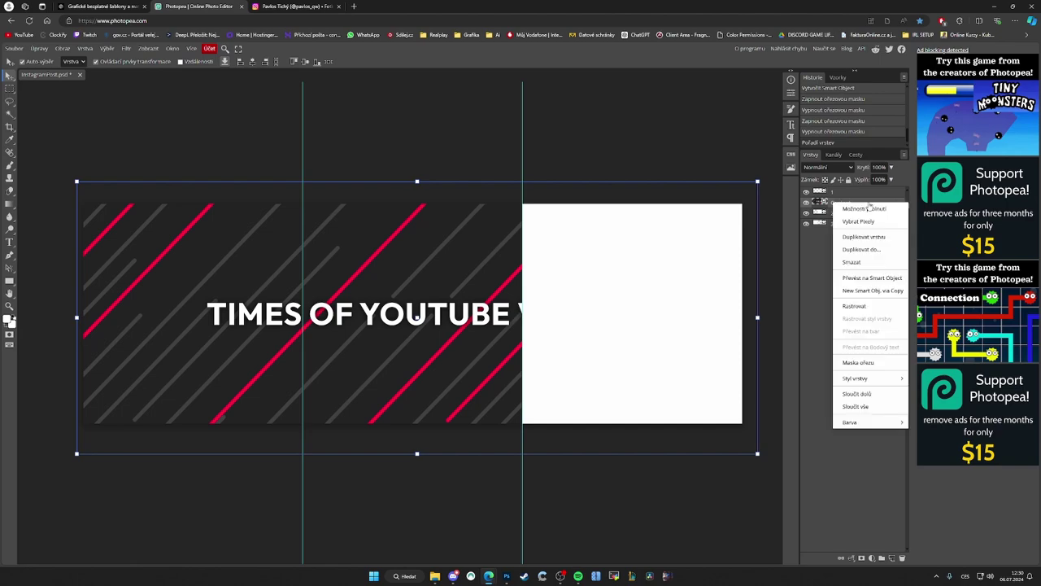
pyautogui.click(864, 363)
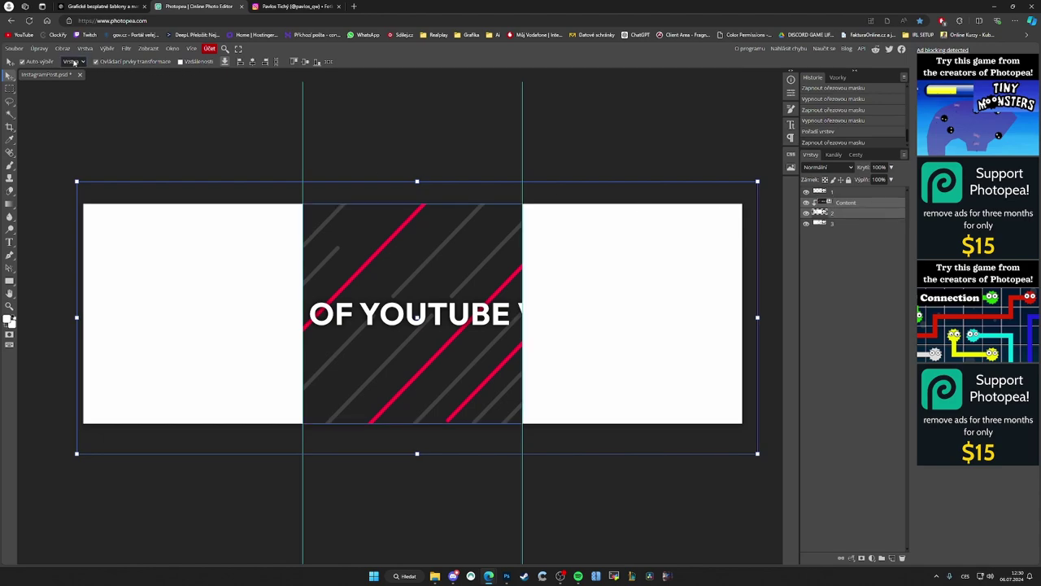
# Step: Export the Content layer together with layer 2 as a PNG at 1x scale and check the downloaded 2.png
pyautogui.click(224, 63)
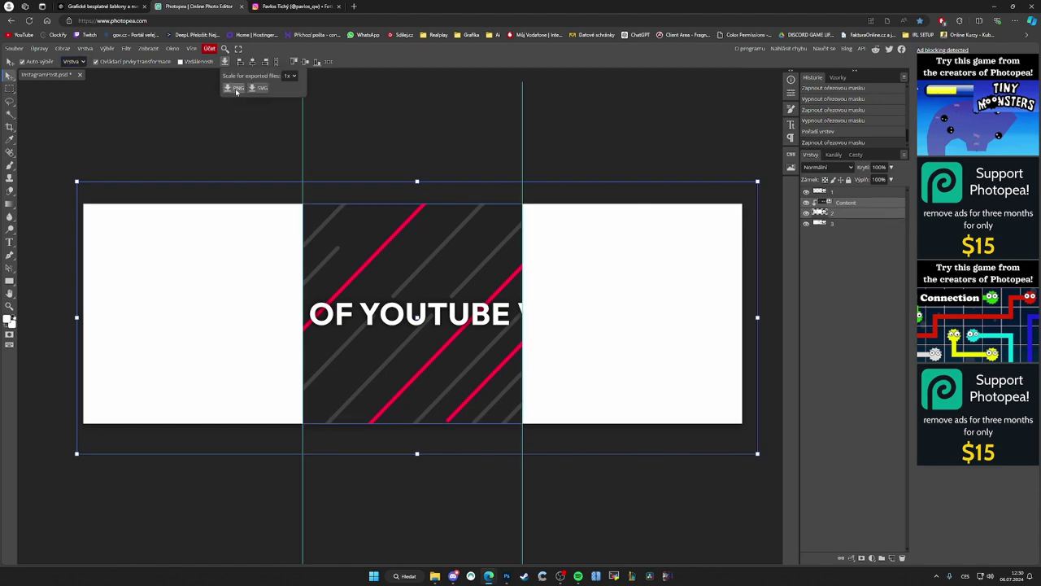
pyautogui.click(235, 90)
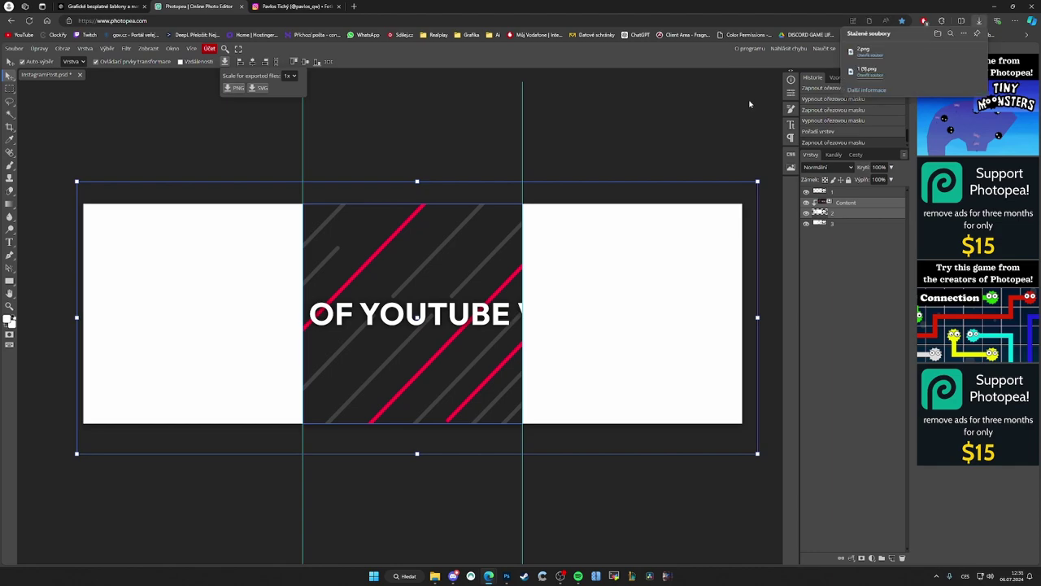
pyautogui.click(863, 54)
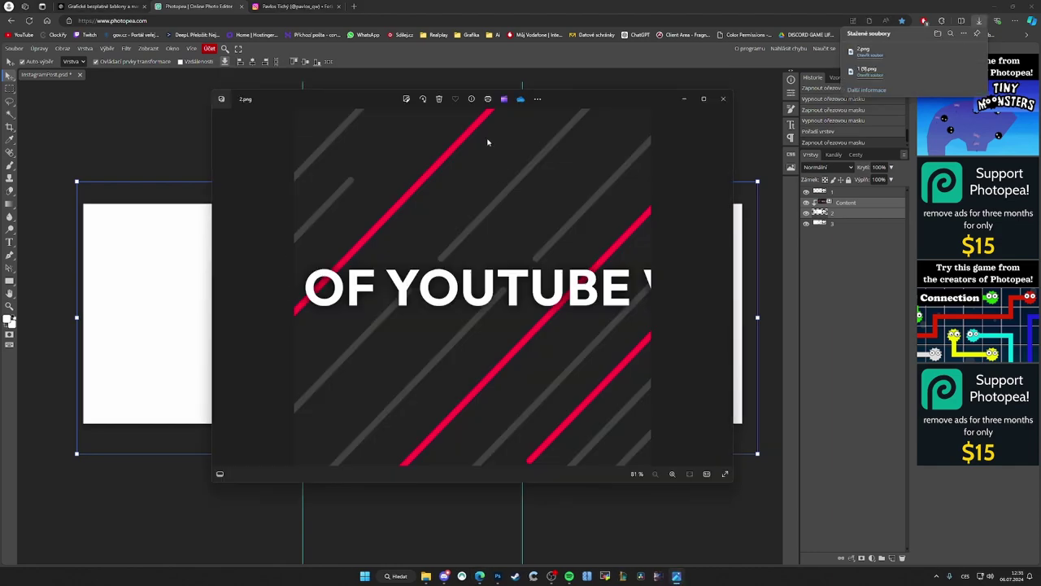
pyautogui.click(722, 98)
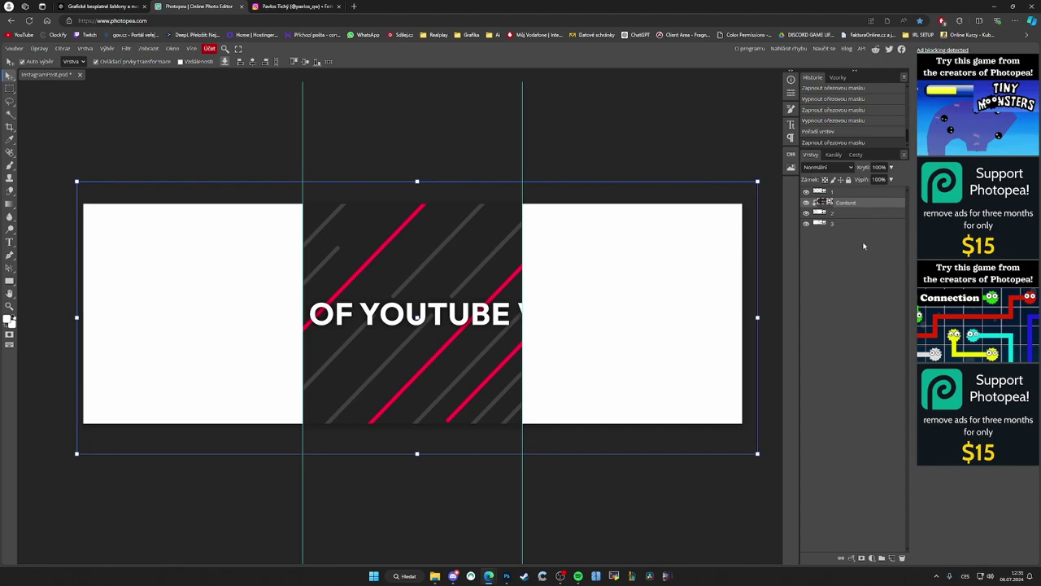
# Step: Move the Content layer directly above layer 3 and reapply its clipping mask
pyautogui.moveTo(823, 203); pyautogui.dragTo(829, 224)
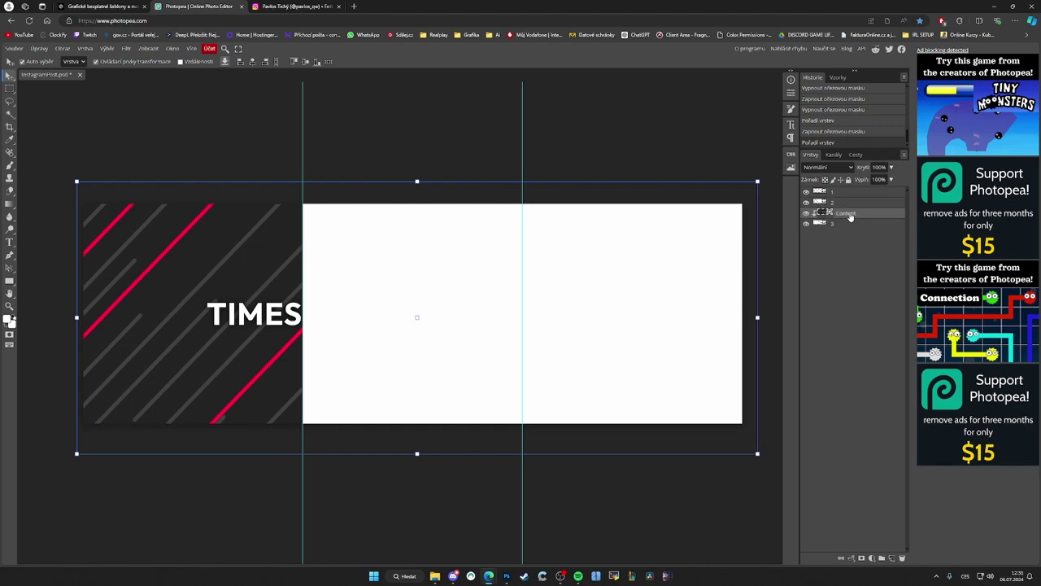
pyautogui.rightClick(834, 214)
pyautogui.click(881, 375)
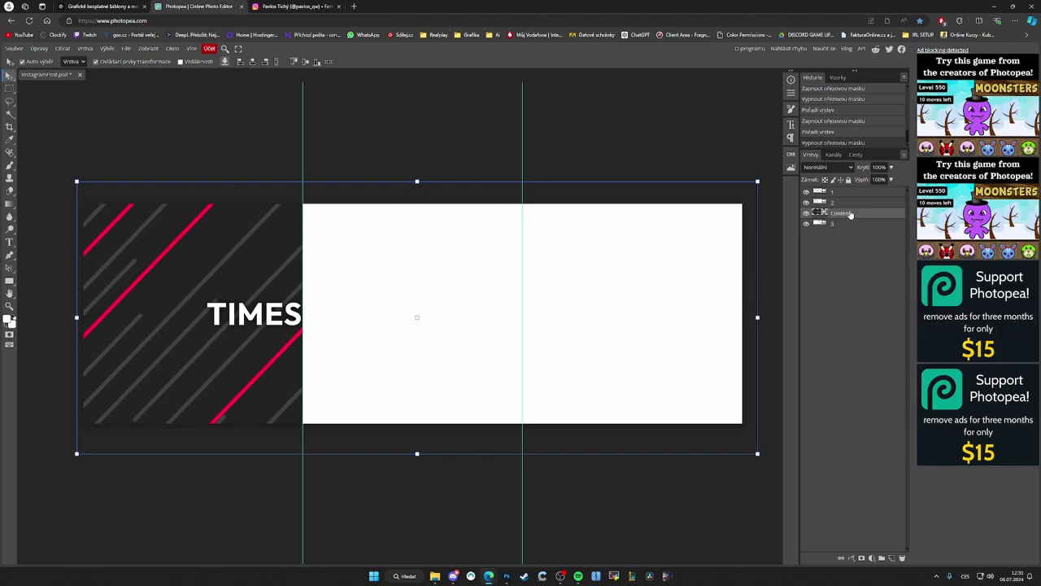
pyautogui.rightClick(853, 214)
pyautogui.click(874, 373)
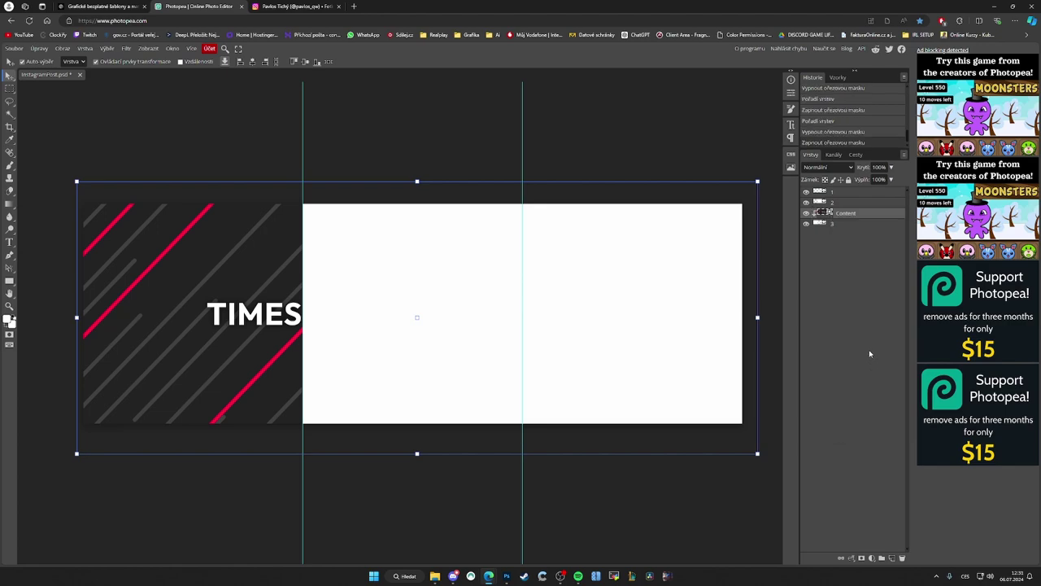
pyautogui.moveTo(843, 221)
pyautogui.mouseDown()
pyautogui.moveTo(824, 203)
pyautogui.moveTo(827, 213)
pyautogui.mouseUp()
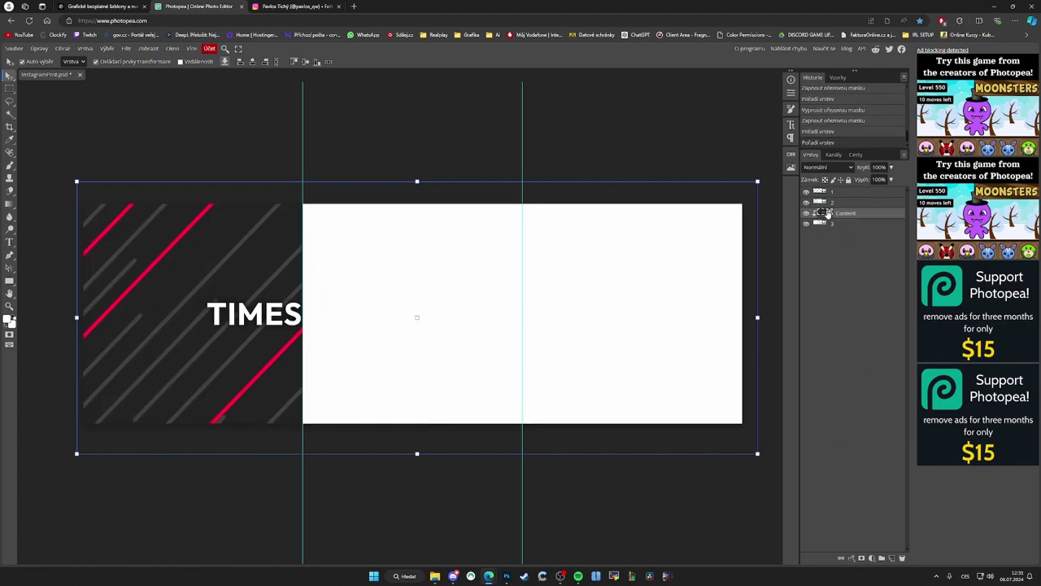
pyautogui.rightClick(871, 215)
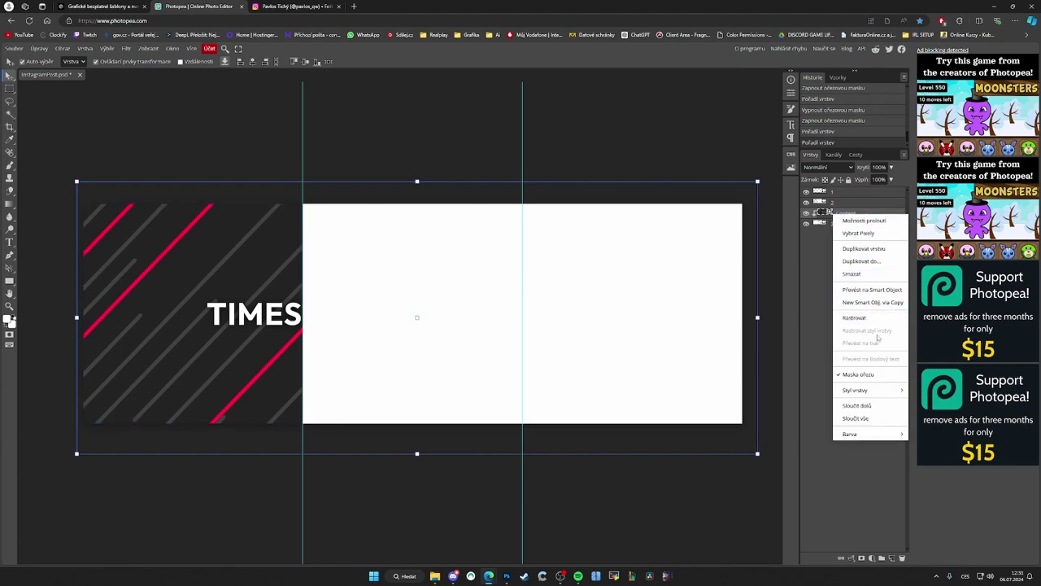
pyautogui.click(812, 296)
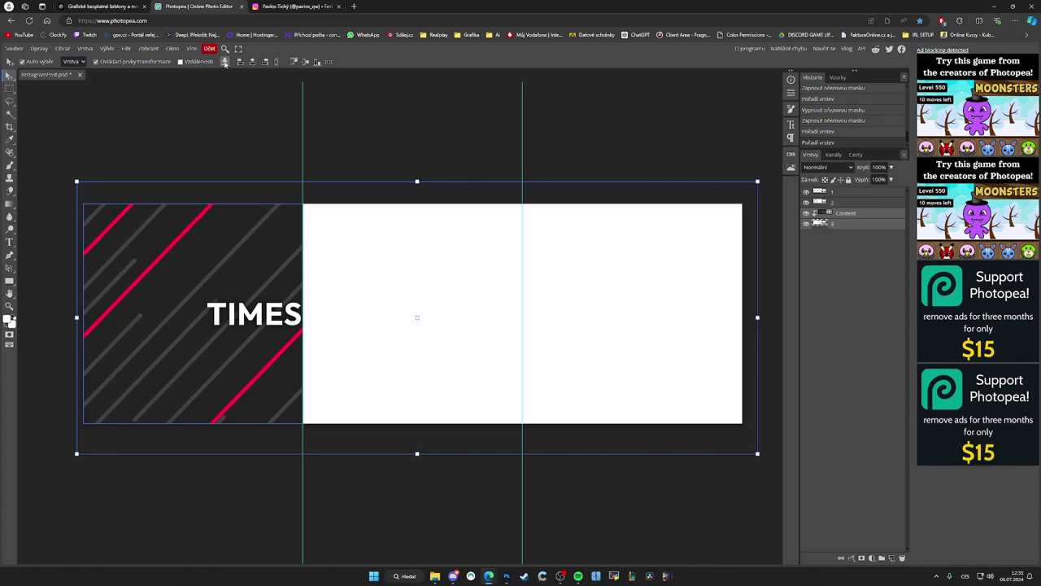
# Step: Export the Content layer together with layer 3 as a PNG at 1x scale and check the downloaded 3.png
pyautogui.click(225, 63)
pyautogui.click(233, 87)
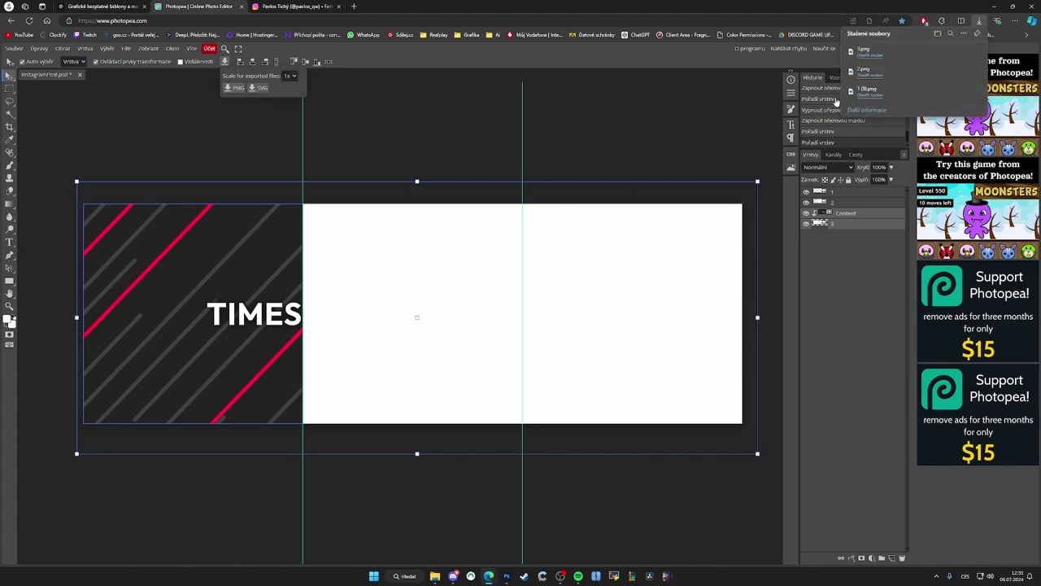
pyautogui.click(863, 52)
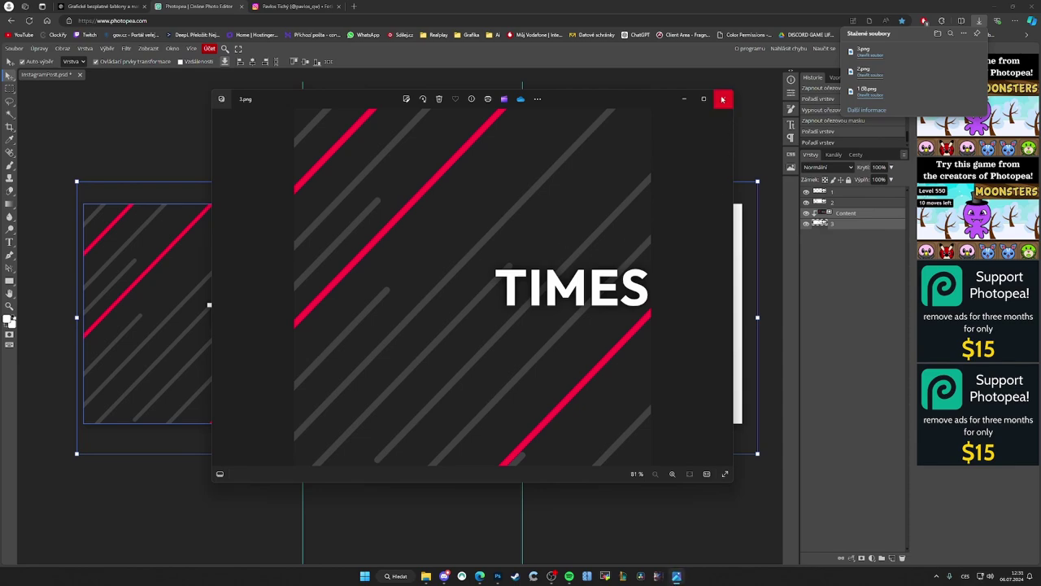
pyautogui.click(723, 99)
# Step: Switch to Instagram and create a new post with the image 1 (9) from the downloads folder
pyautogui.hotkey('ctrl', 'Tab')
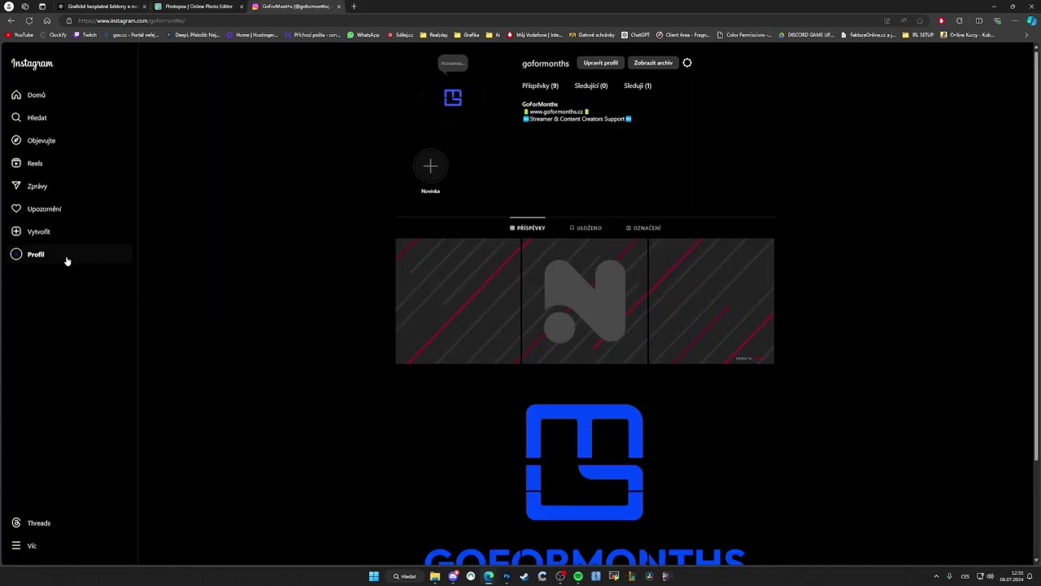
pyautogui.click(46, 235)
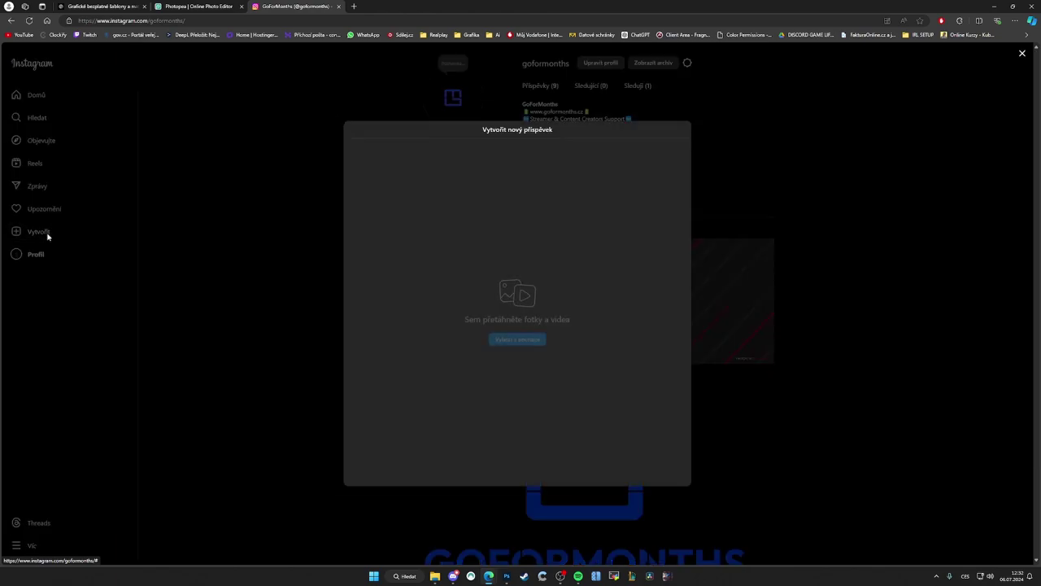
pyautogui.click(513, 340)
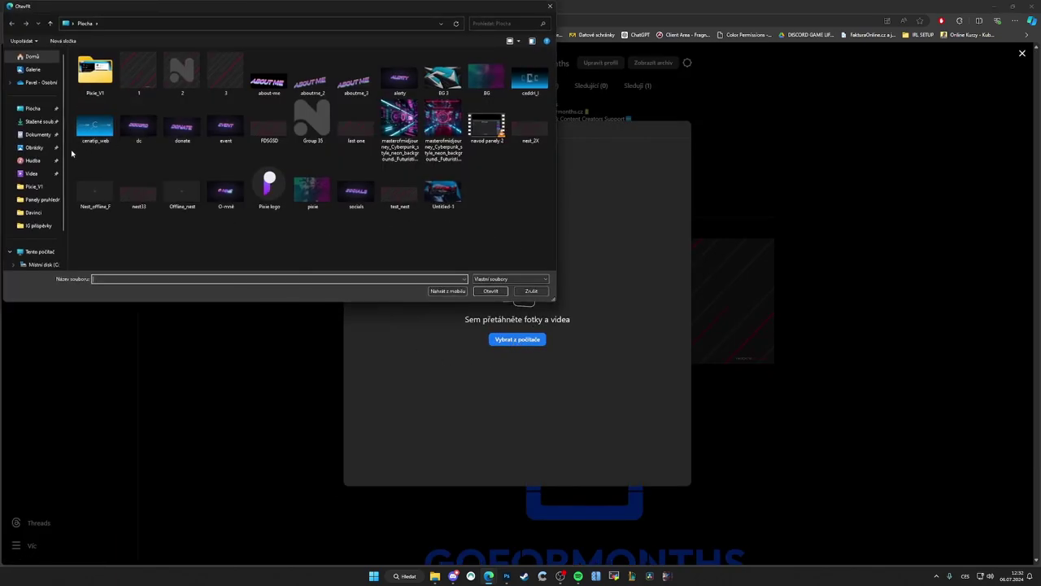
pyautogui.click(37, 122)
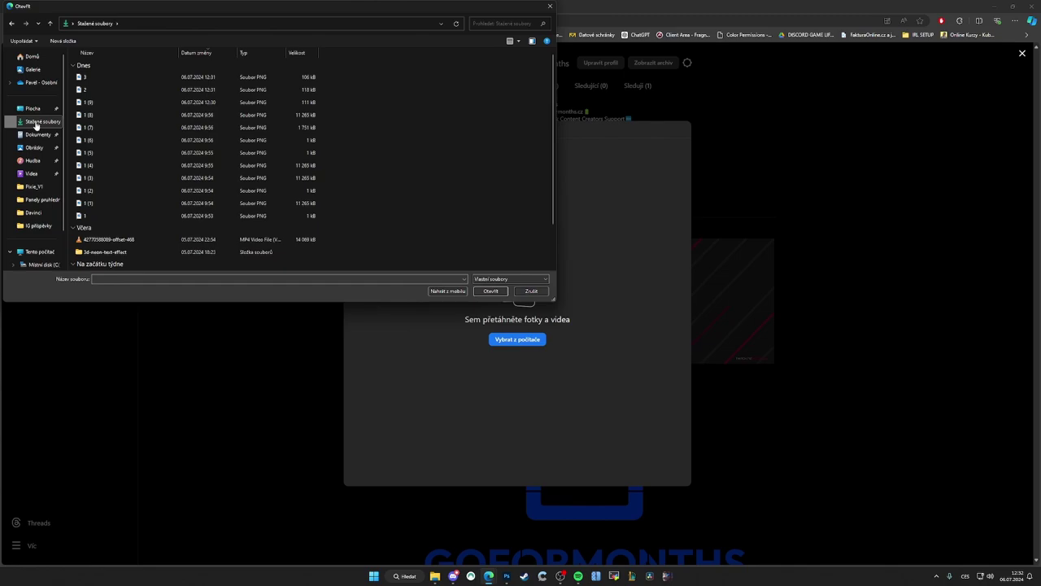
pyautogui.doubleClick(139, 104)
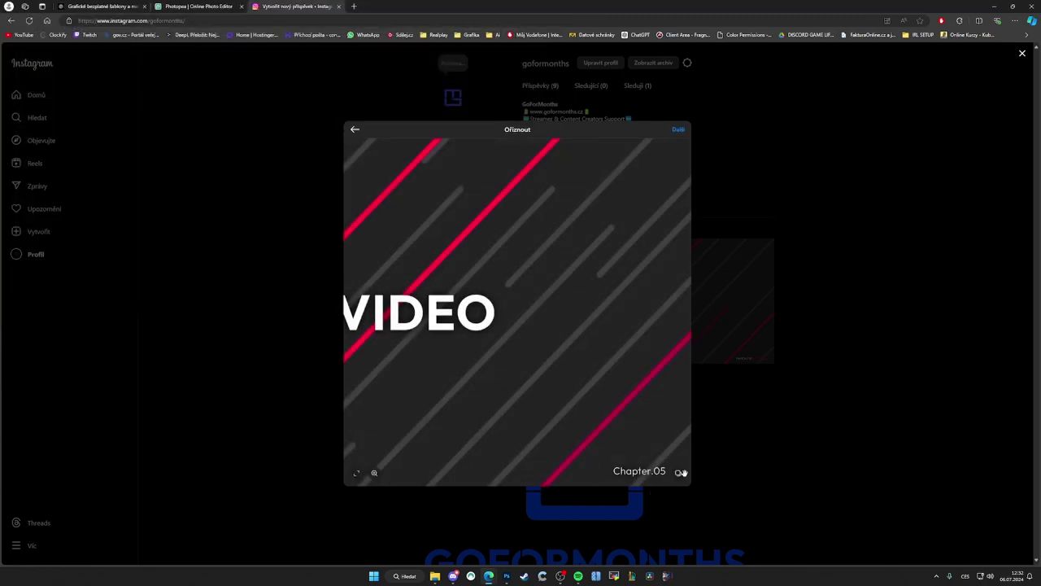
# Step: Share the post with the default crop and no filter or caption, and close the post dialog
pyautogui.click(679, 130)
pyautogui.click(747, 130)
pyautogui.click(748, 130)
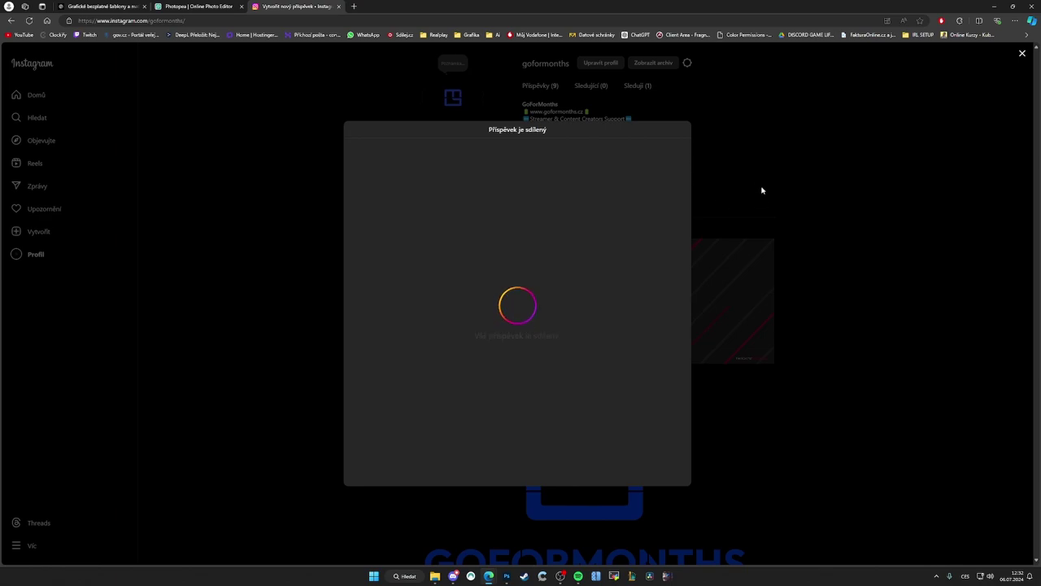
pyautogui.click(225, 252)
# Step: Create a new Instagram post with the image 2 from the downloads folder and share it with the default crop, no filter and no caption
pyautogui.click(39, 231)
pyautogui.click(517, 338)
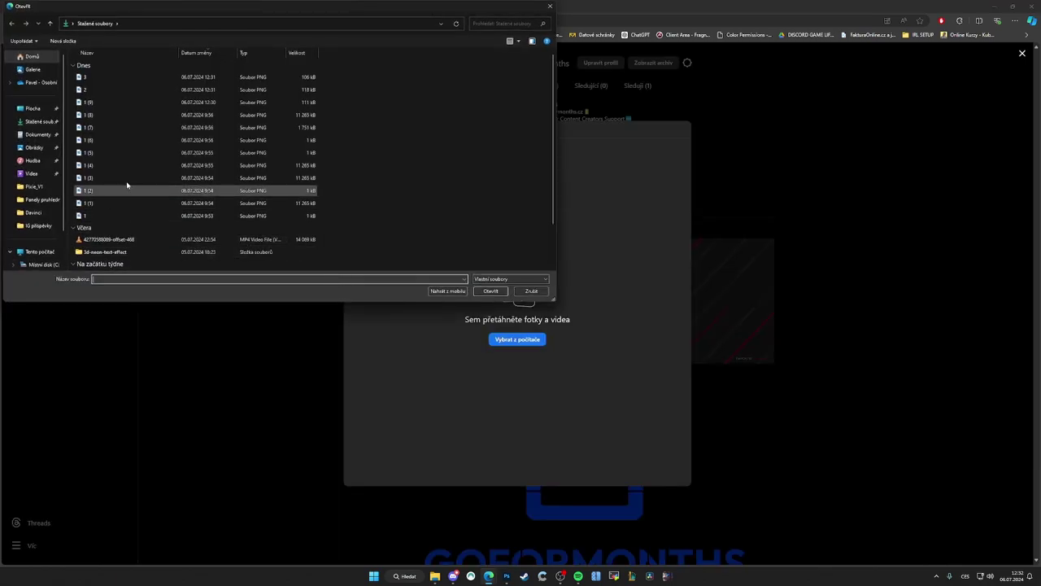
pyautogui.doubleClick(102, 89)
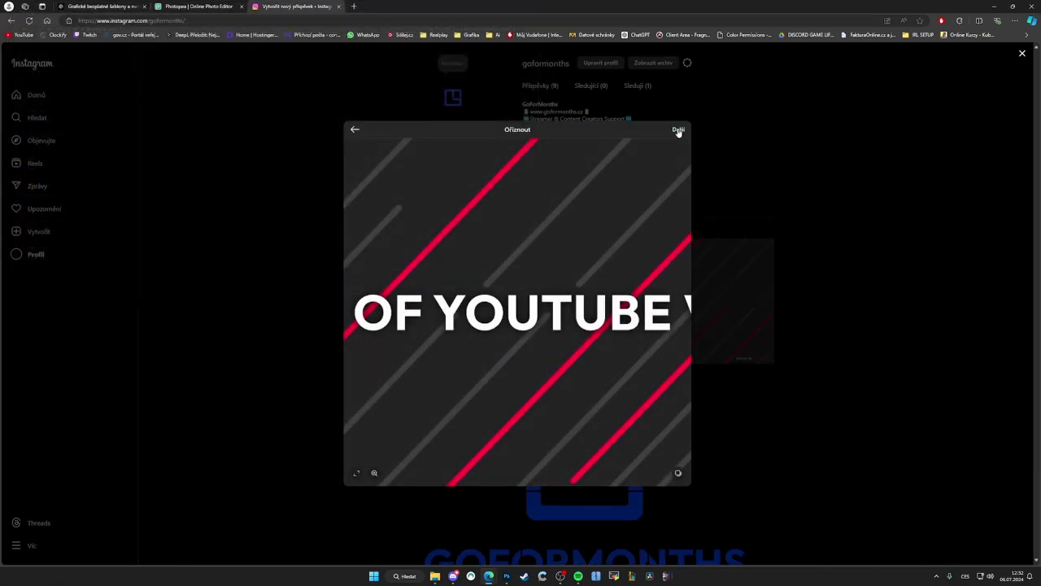
pyautogui.click(678, 130)
pyautogui.click(744, 131)
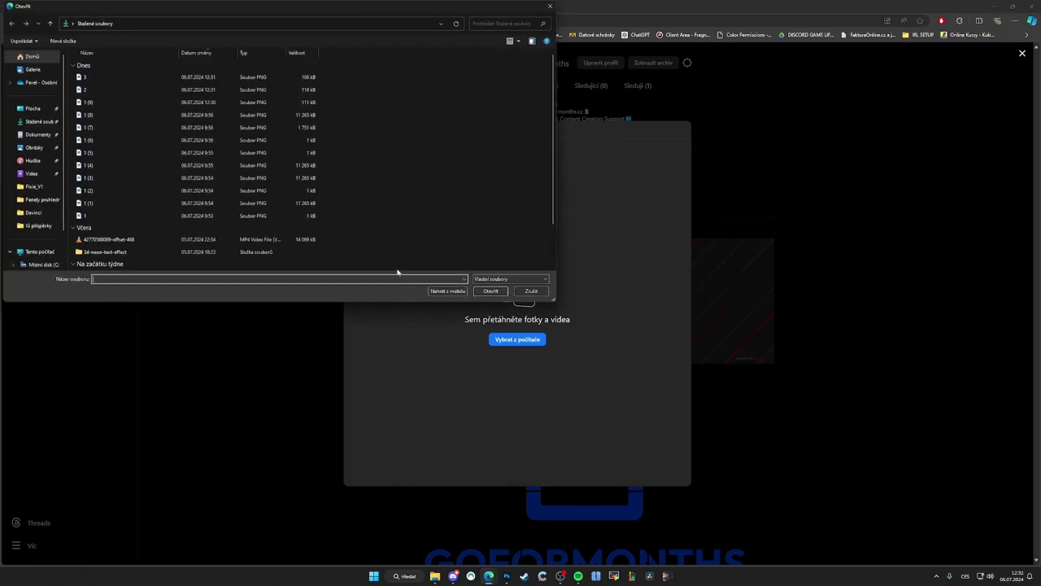
# Step: Share the image 3 from the downloads folder as another post with default crop and no caption, and close the post dialog
pyautogui.doubleClick(104, 76)
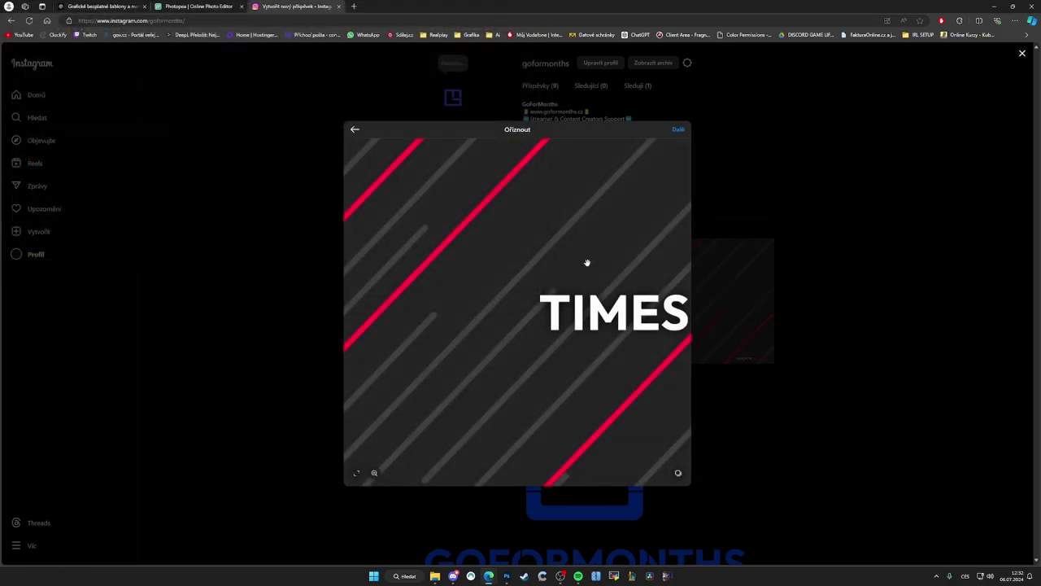
pyautogui.click(681, 133)
pyautogui.click(745, 130)
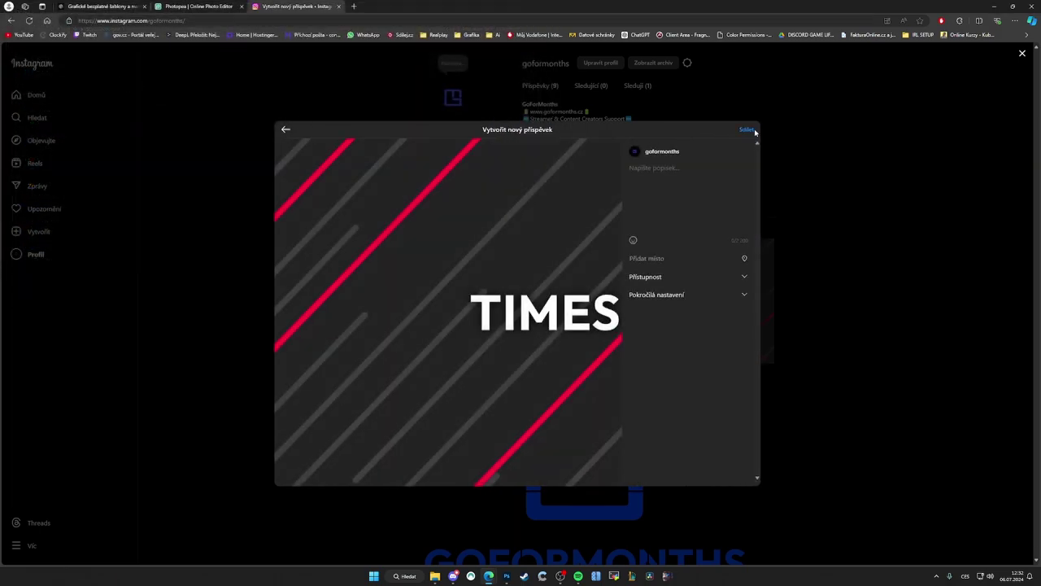
pyautogui.click(747, 131)
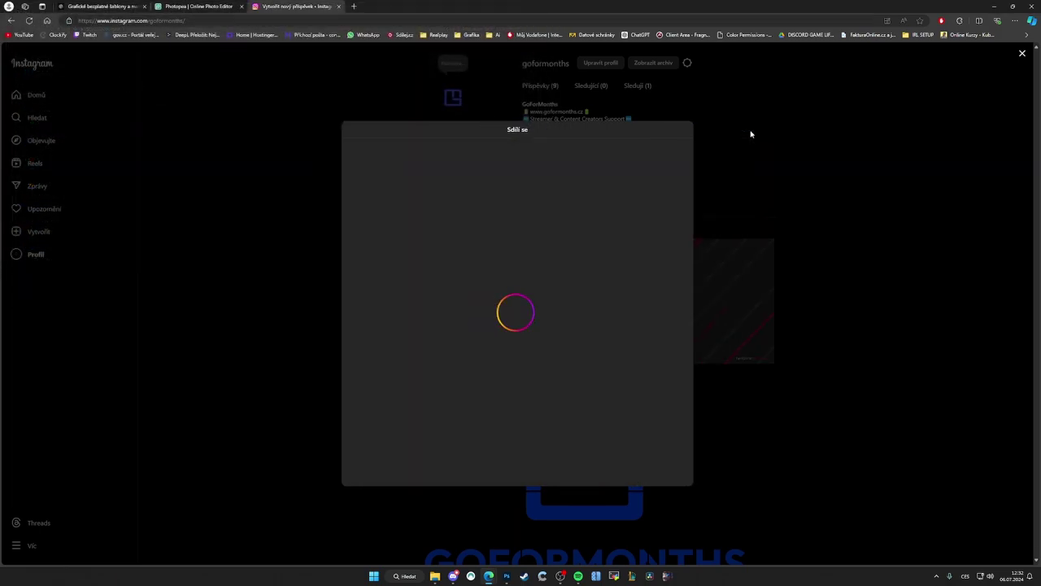
pyautogui.click(744, 173)
# Step: Reload the Instagram profile and examine how the three new posts line up in the grid
pyautogui.click(29, 21)
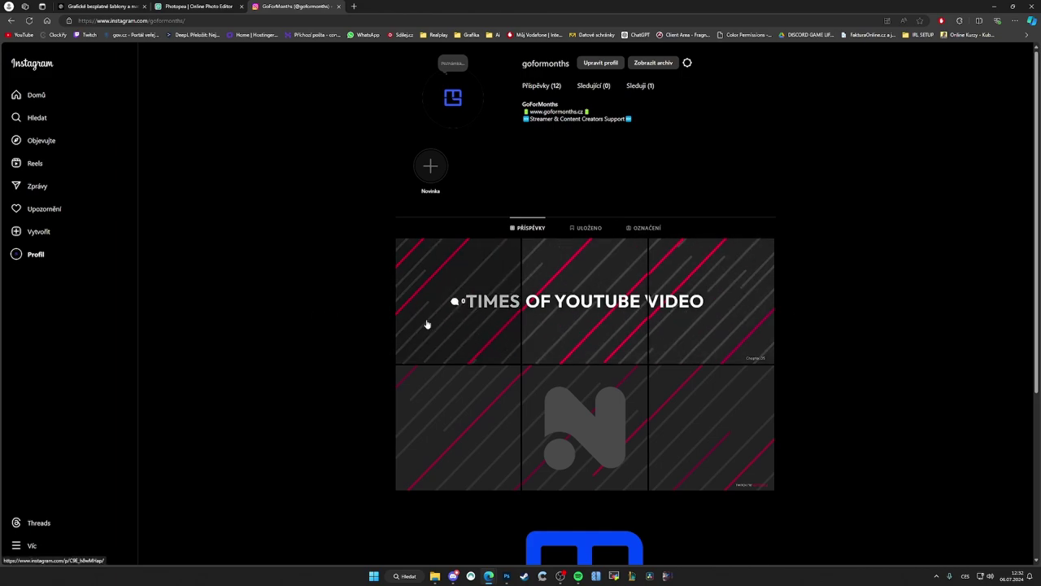
pyautogui.scroll(-1, 734, 363)
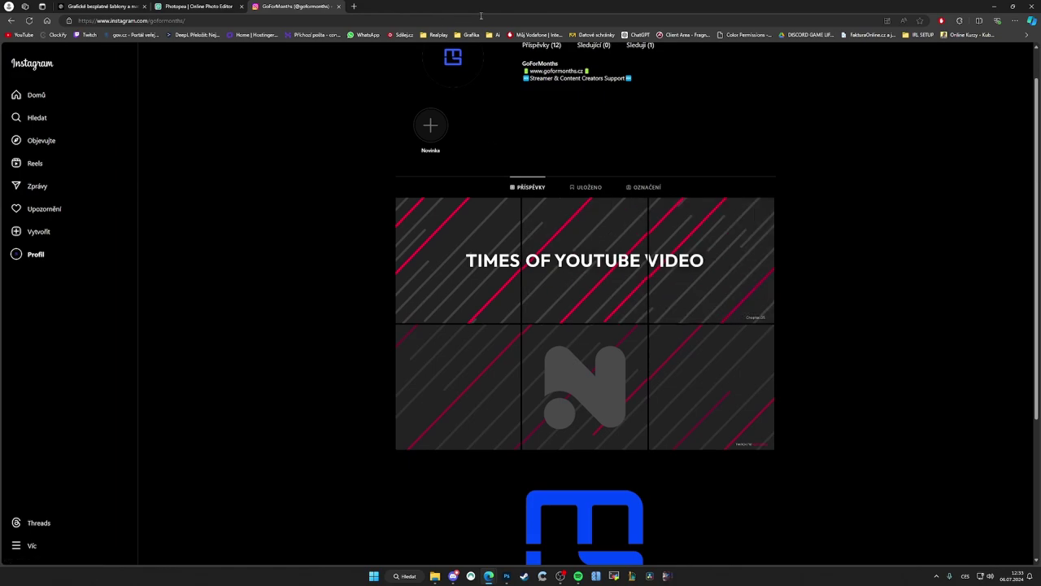
# Step: Switch to Photopea, move the Content layer and layer 3 together above layer 1, and select only the Content layer
pyautogui.click(188, 8)
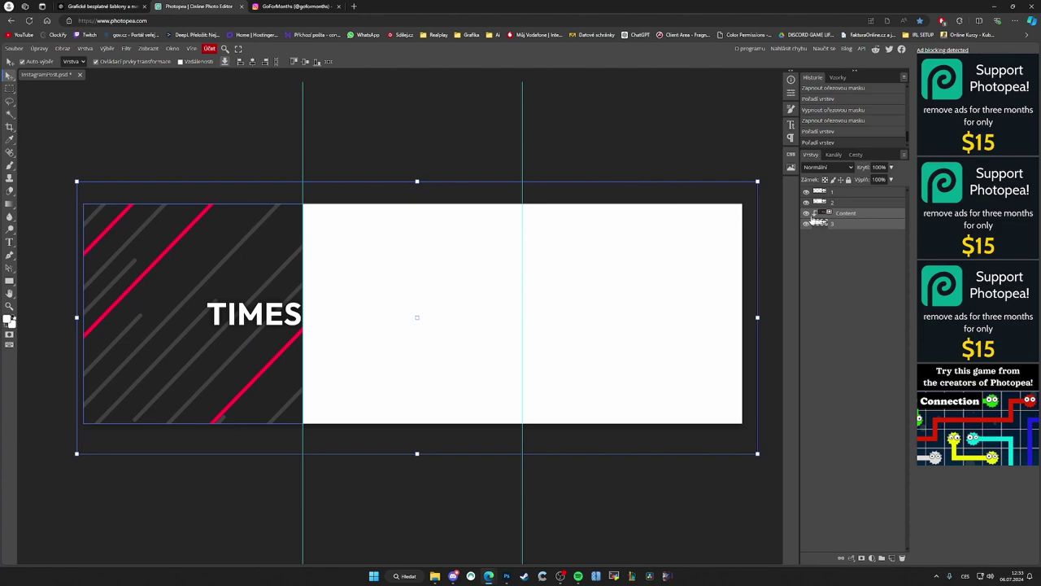
pyautogui.moveTo(814, 219); pyautogui.dragTo(814, 188)
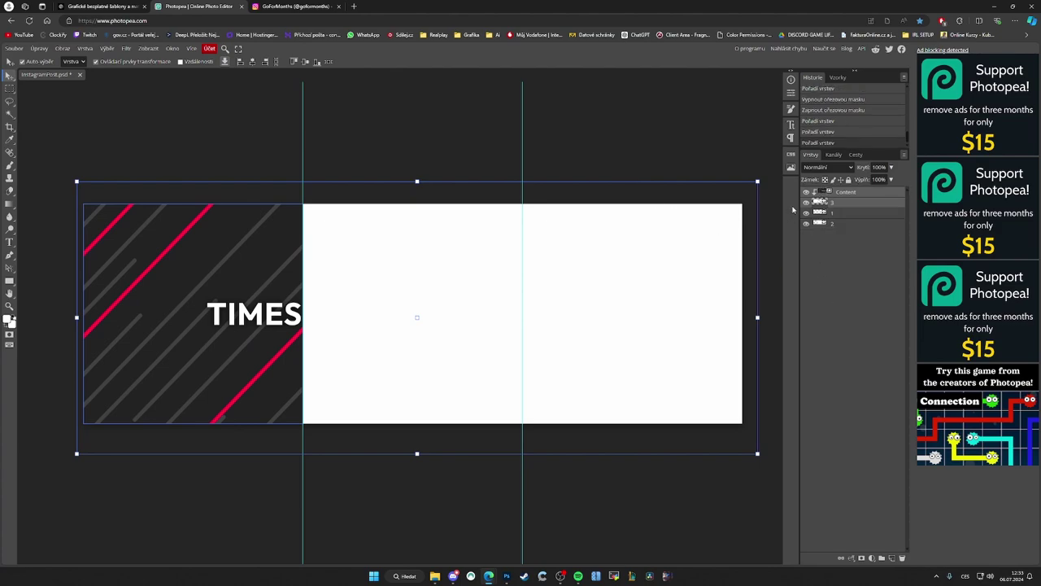
pyautogui.click(867, 196)
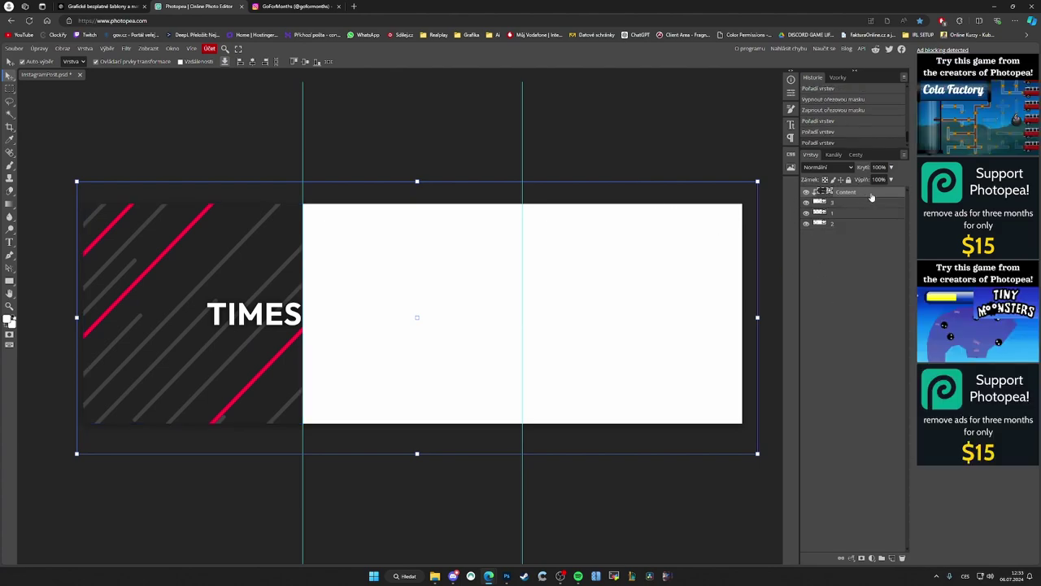